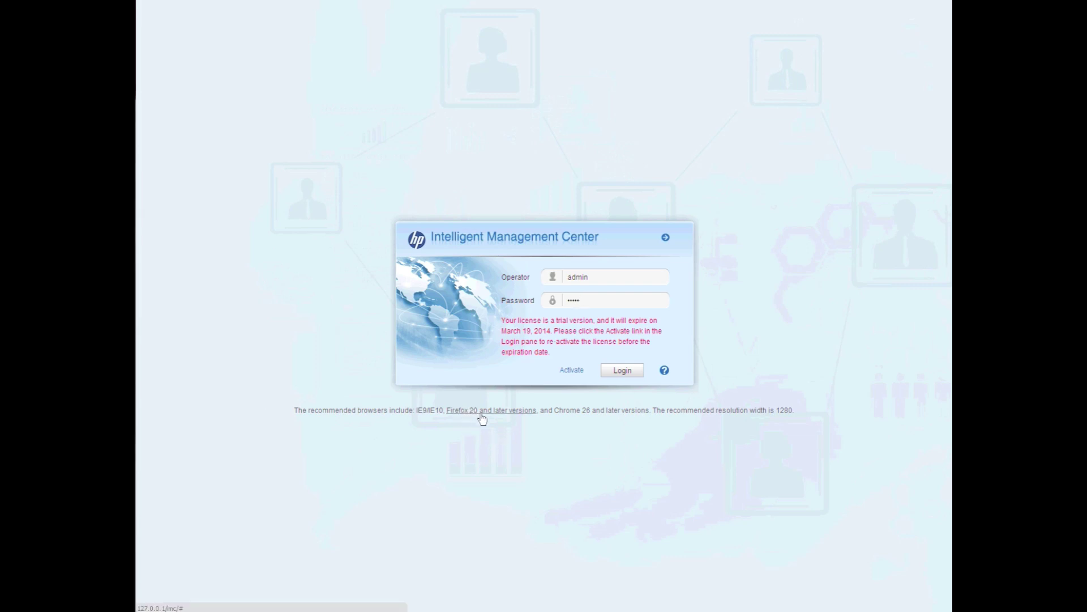
Step: Sign in, then choose Theme > Ocean from the favorites menu to recolour the dashboard
{"action": "left_click", "coordinate": [635, 372]}
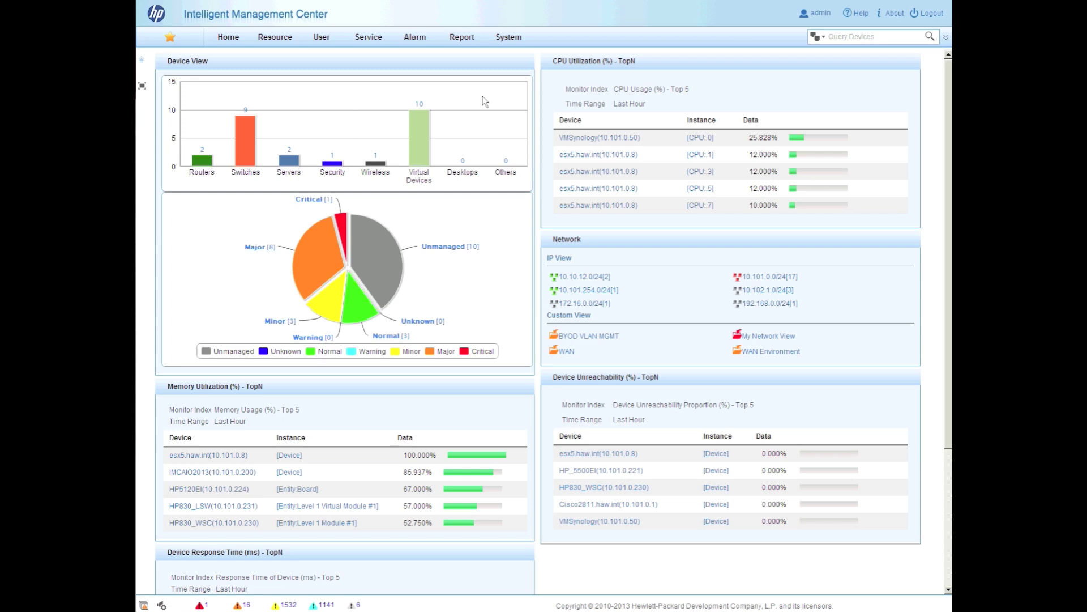
{"action": "mouse_move", "coordinate": [418, 147]}
{"action": "left_click", "coordinate": [170, 37]}
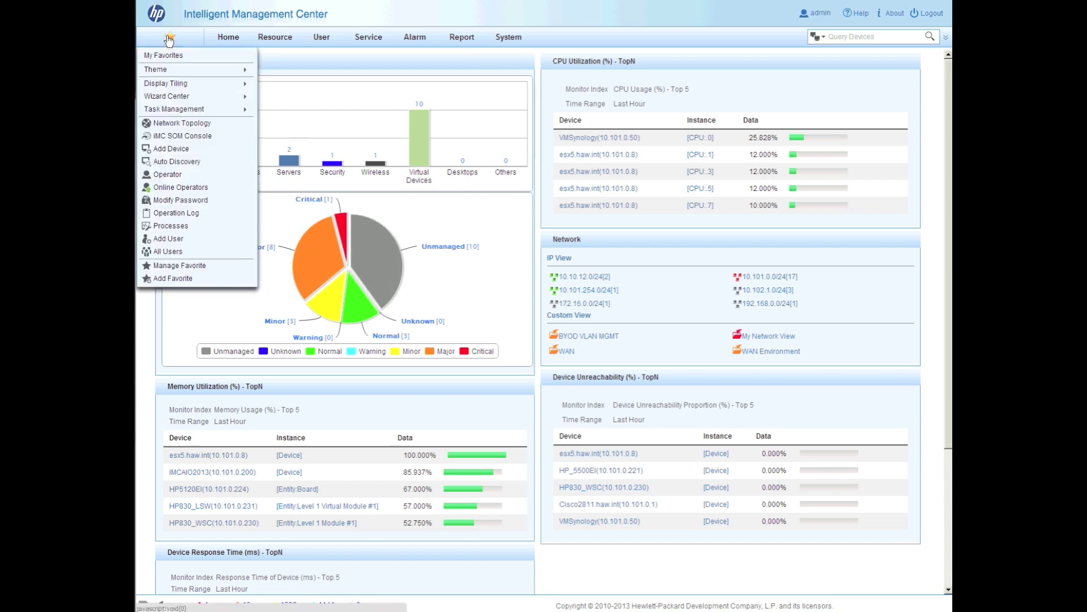
{"action": "mouse_move", "coordinate": [184, 71]}
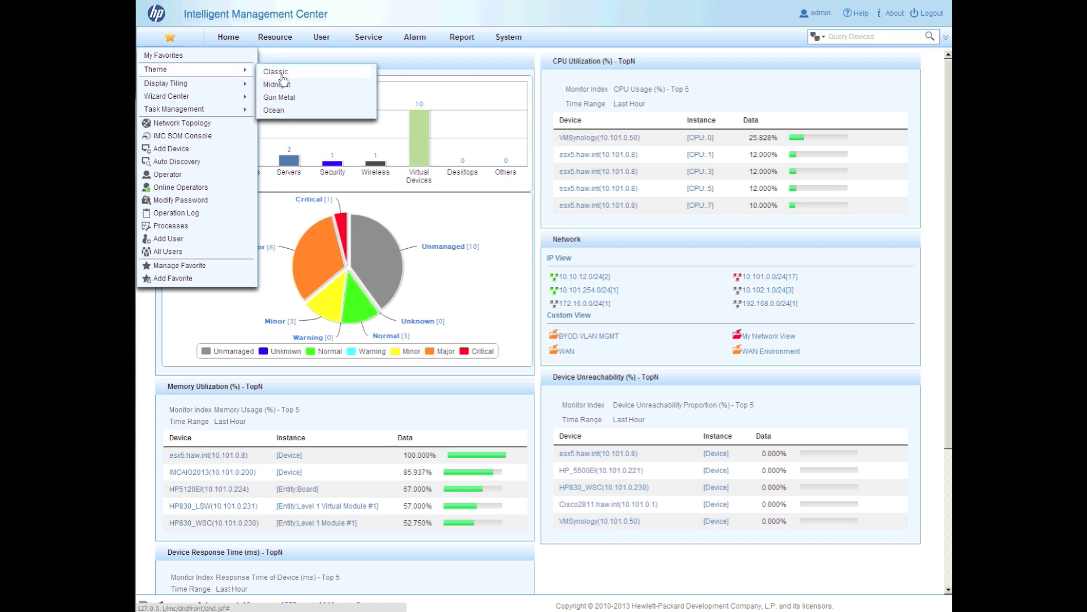
{"action": "left_click", "coordinate": [276, 111]}
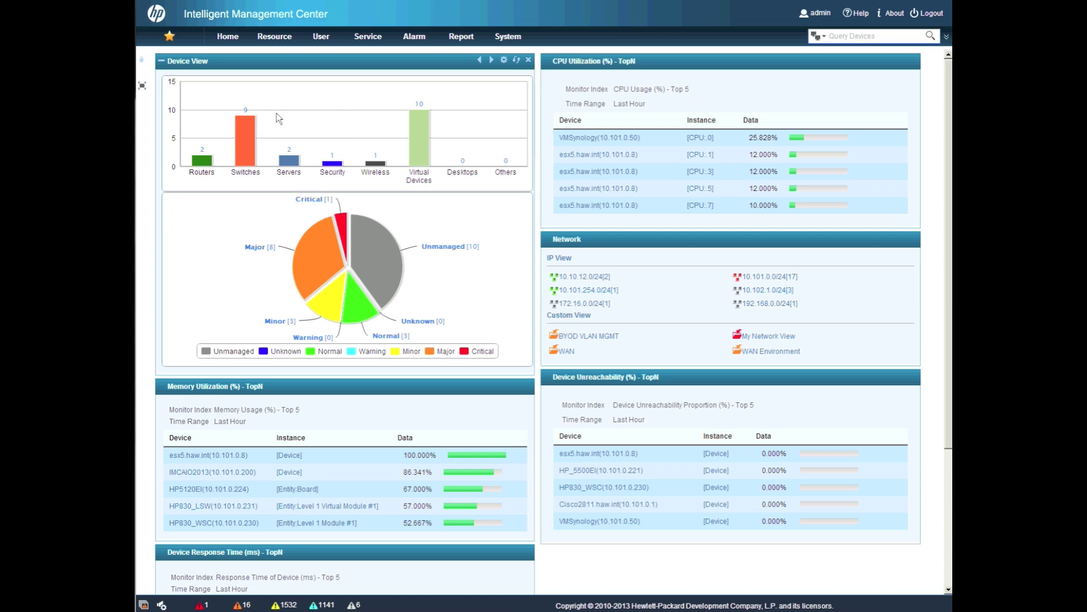
{"action": "left_click", "coordinate": [274, 37]}
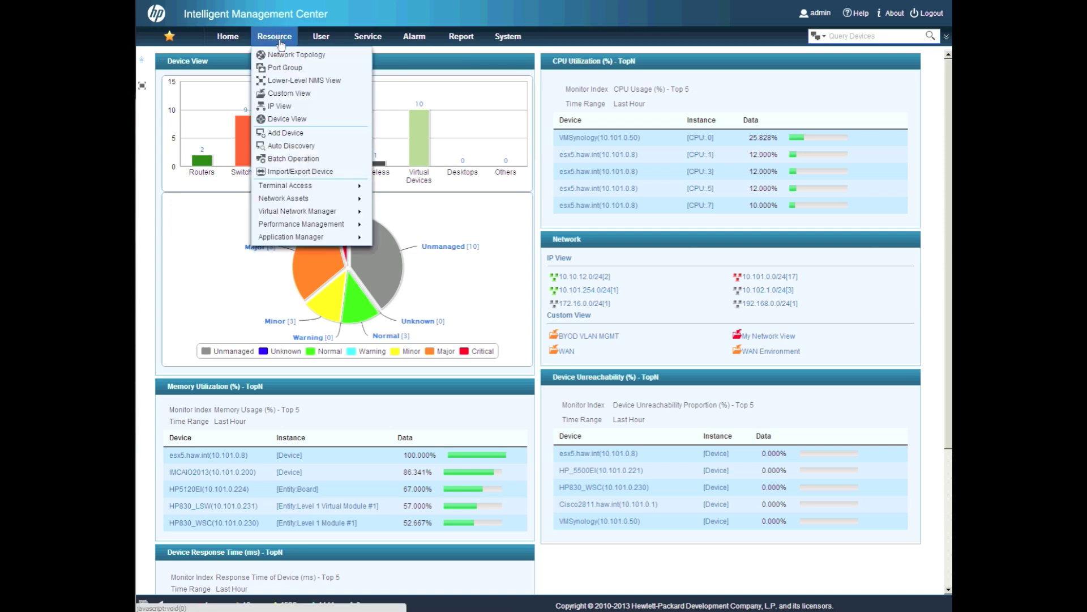
Step: From Resource > Custom View, open My Network View and the 3ComLab device's operations popup
{"action": "left_click", "coordinate": [301, 94]}
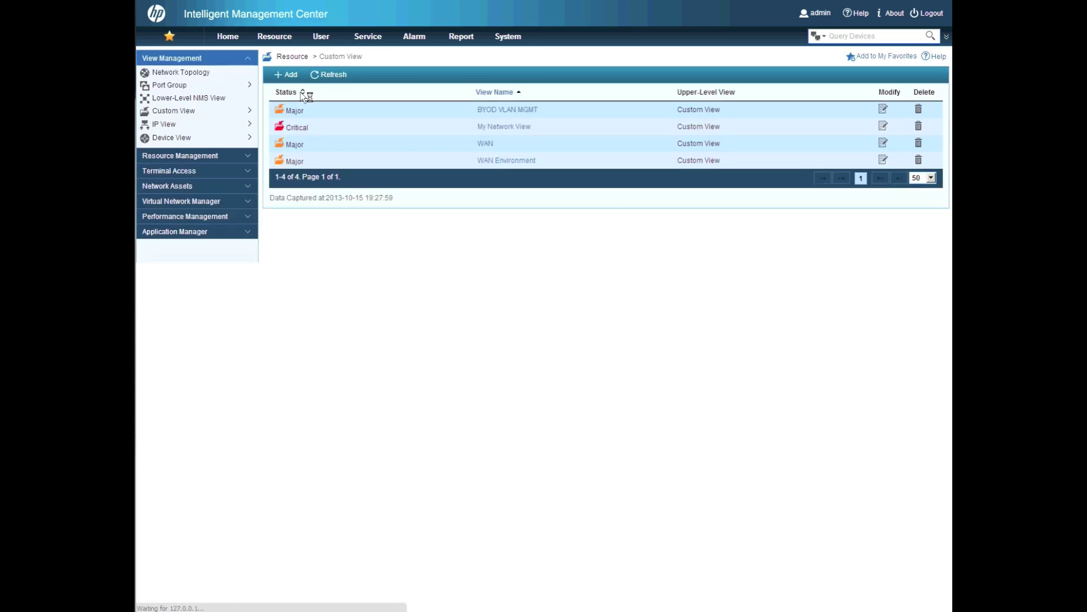
{"action": "left_click", "coordinate": [445, 114]}
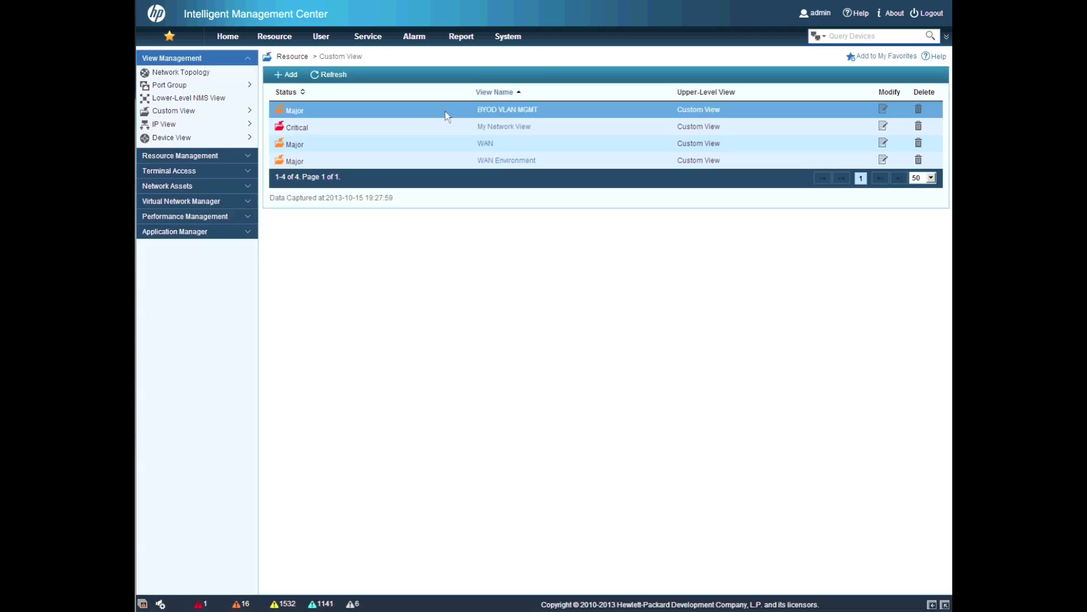
{"action": "left_click", "coordinate": [516, 127]}
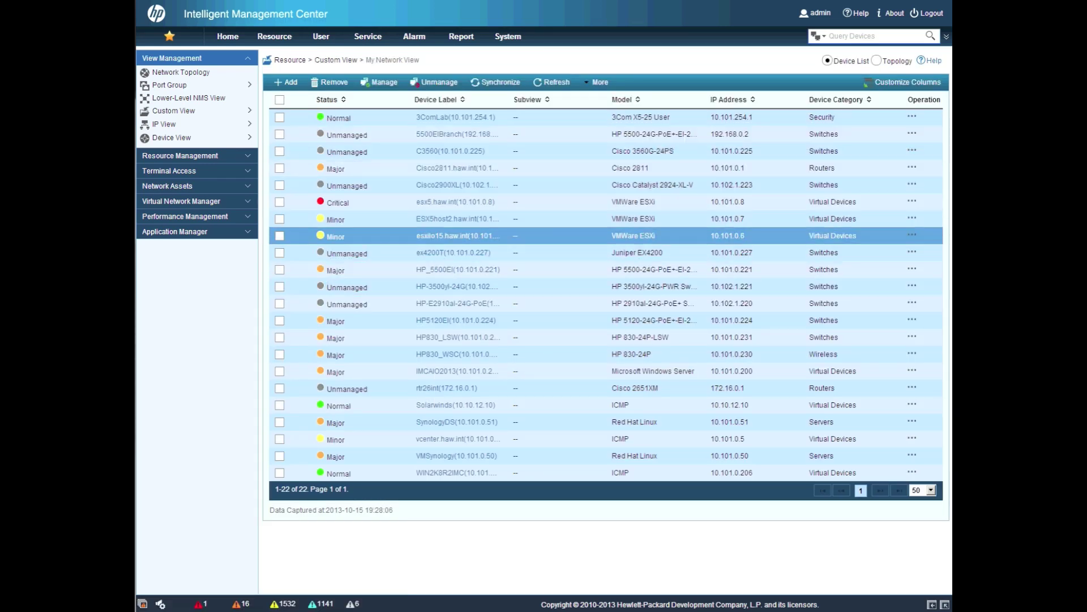
{"action": "left_click", "coordinate": [911, 116]}
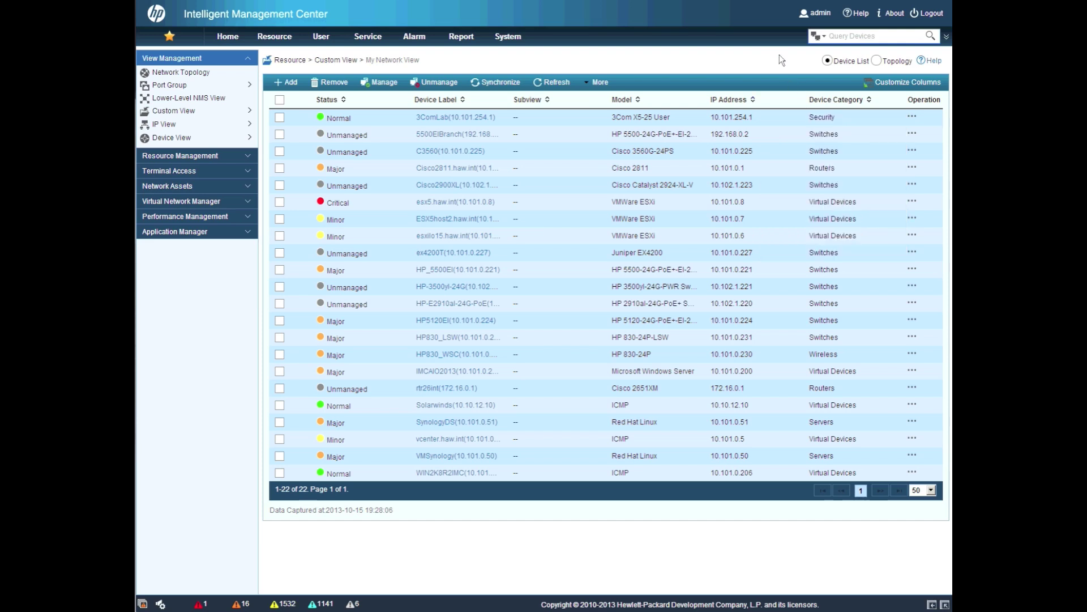
Step: Switch My Network View to the topology map and hide the left navigation and top header
{"action": "left_click", "coordinate": [877, 61]}
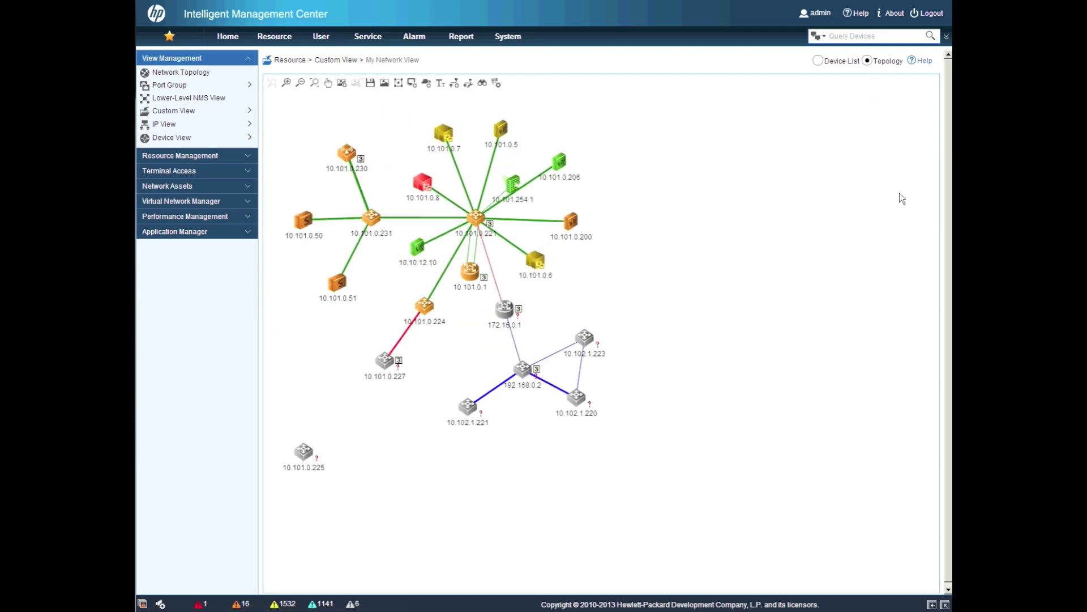
{"action": "left_click", "coordinate": [933, 605]}
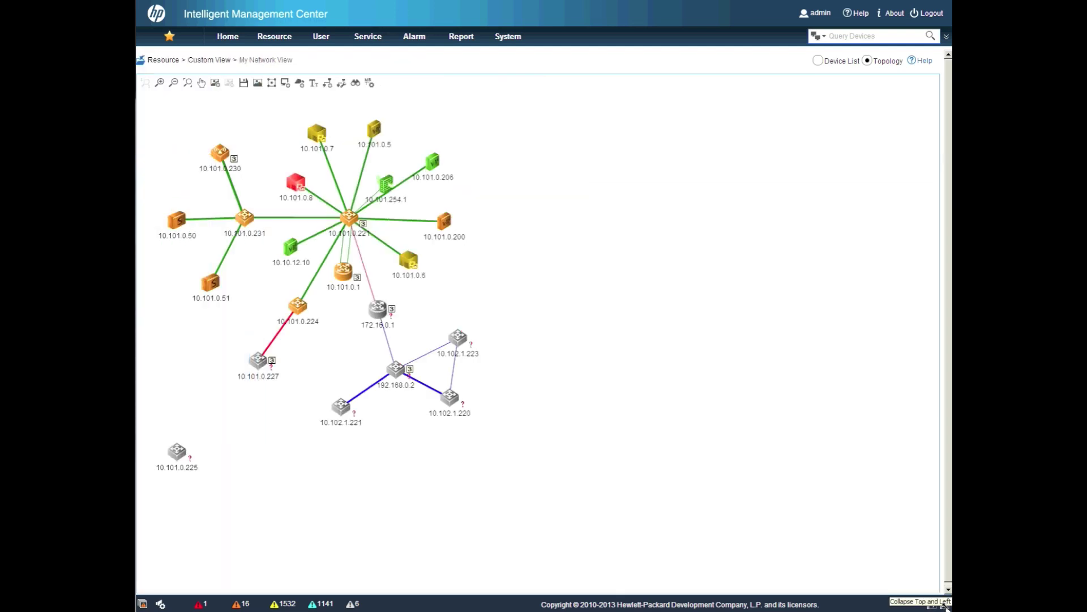
{"action": "left_click", "coordinate": [947, 607]}
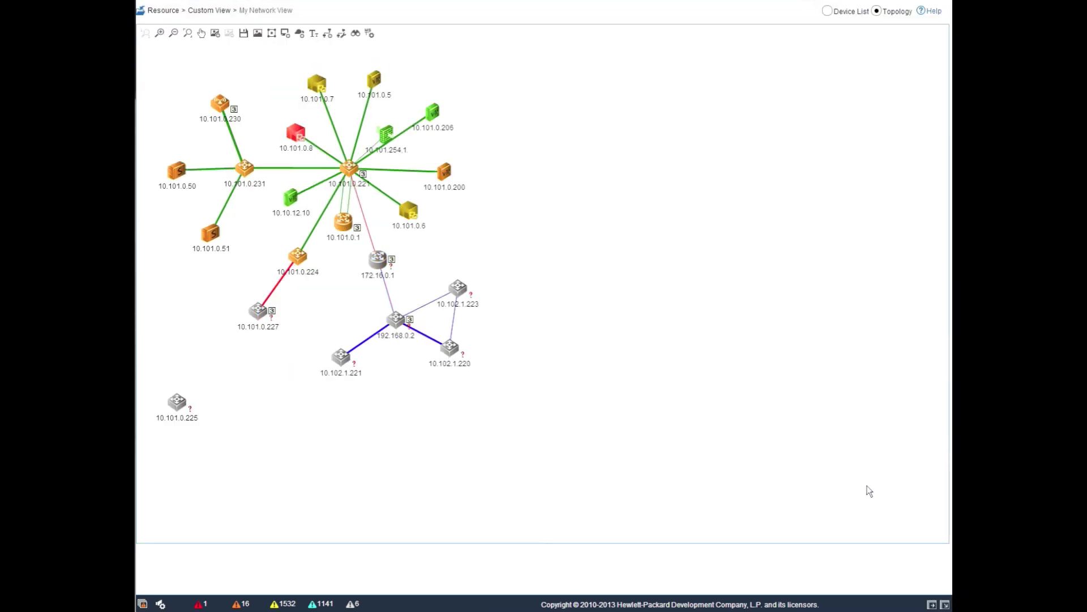
Step: Select the main device cluster and drag it right and down toward the centre
{"action": "left_click_drag", "start_coordinate": [144, 63], "coordinate": [527, 386]}
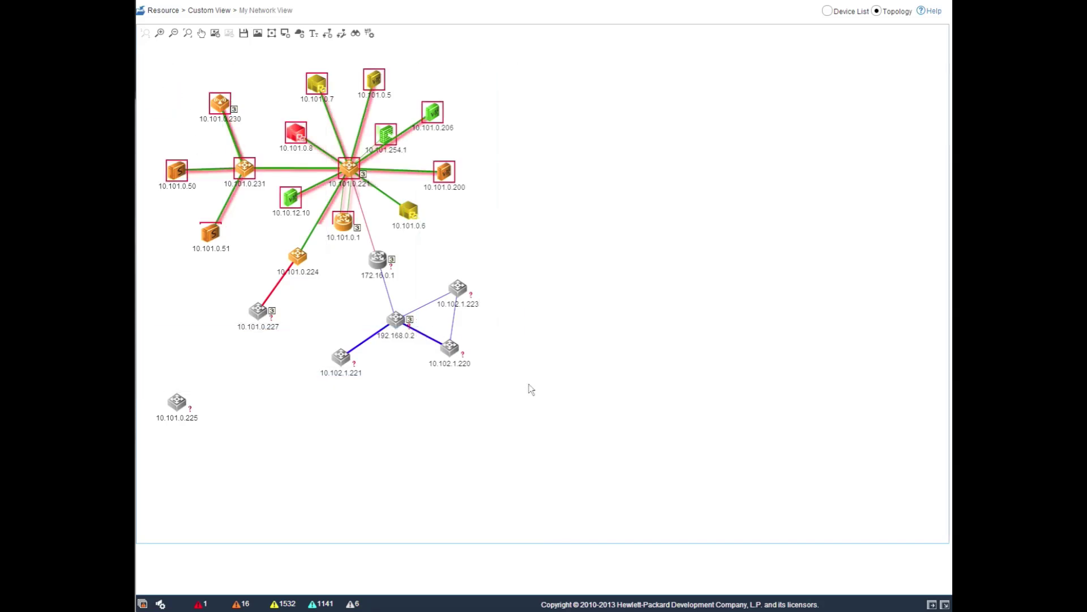
{"action": "left_click_drag", "start_coordinate": [342, 168], "coordinate": [527, 231]}
{"action": "left_click", "coordinate": [341, 344]}
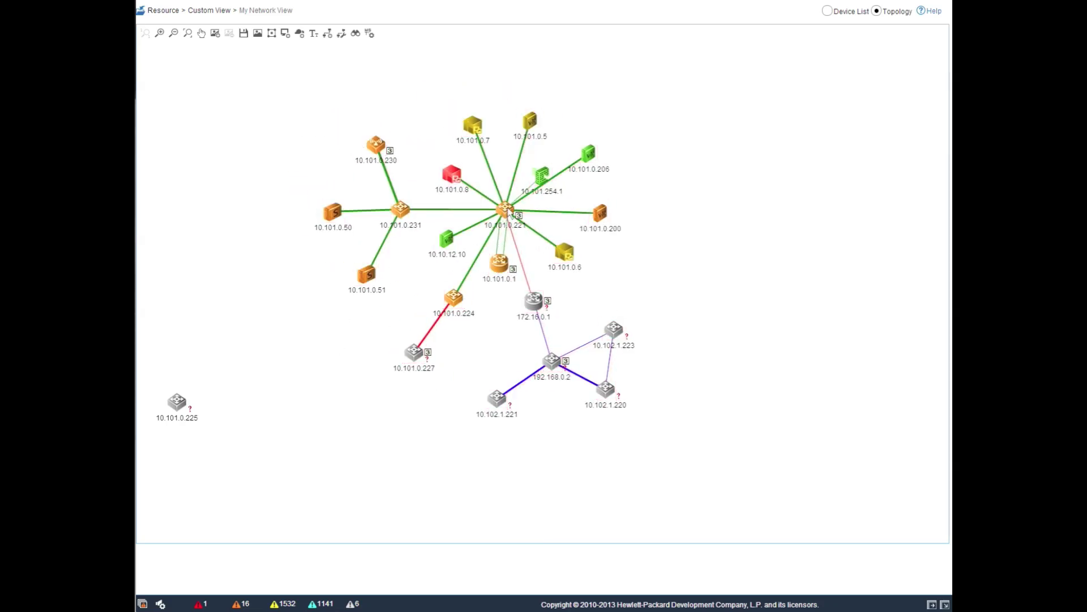
{"action": "left_click", "coordinate": [506, 210]}
{"action": "mouse_move", "coordinate": [508, 212]}
{"action": "left_click", "coordinate": [745, 207]}
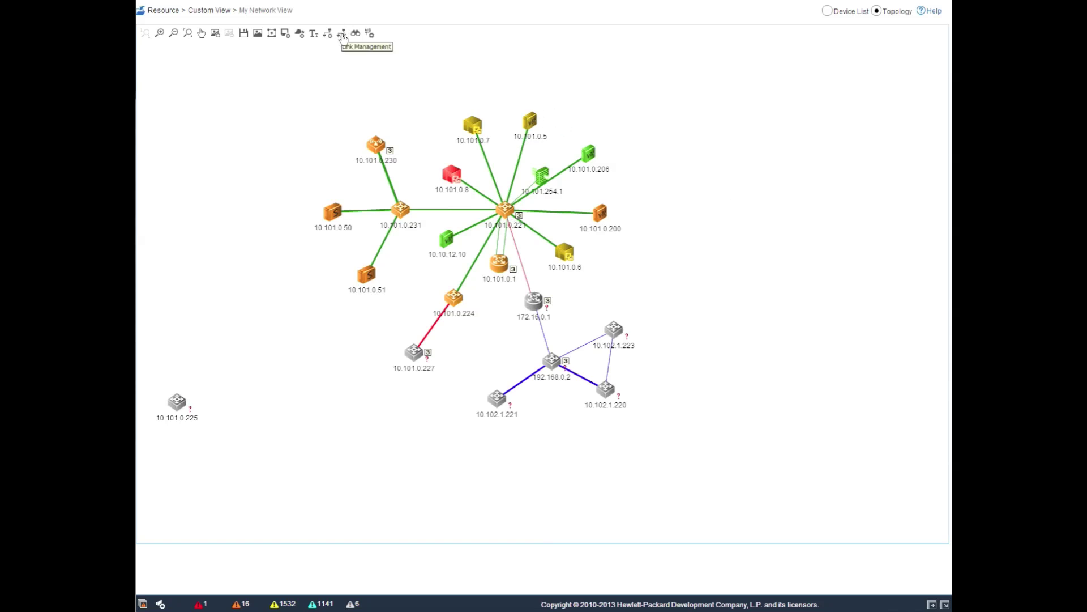
Step: Highlight the three core switches, then add a 'Lab Network' note and move it right
{"action": "left_click", "coordinate": [370, 35]}
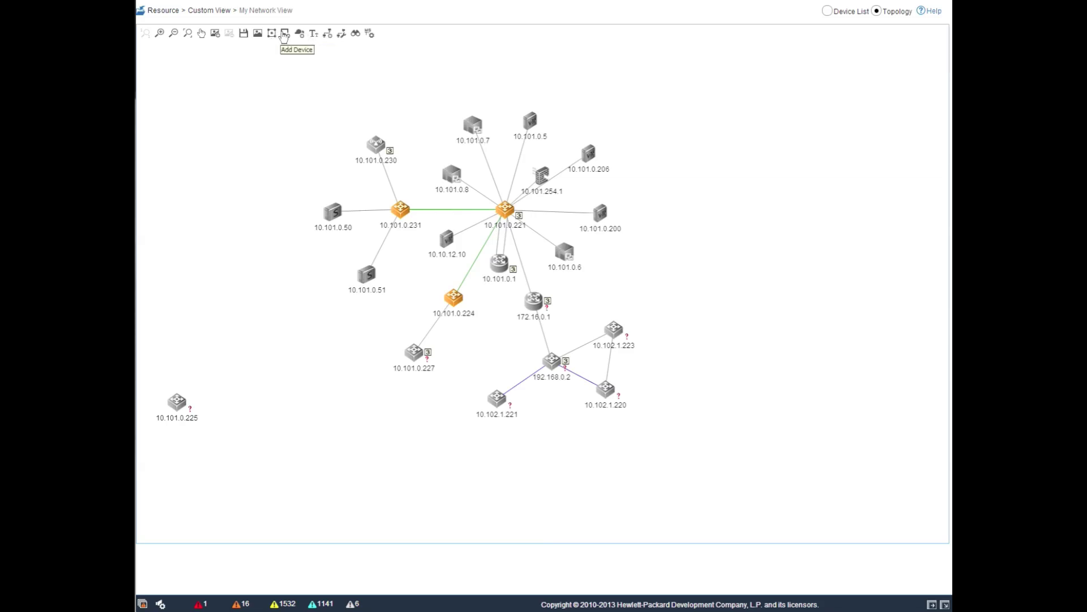
{"action": "left_click", "coordinate": [314, 35]}
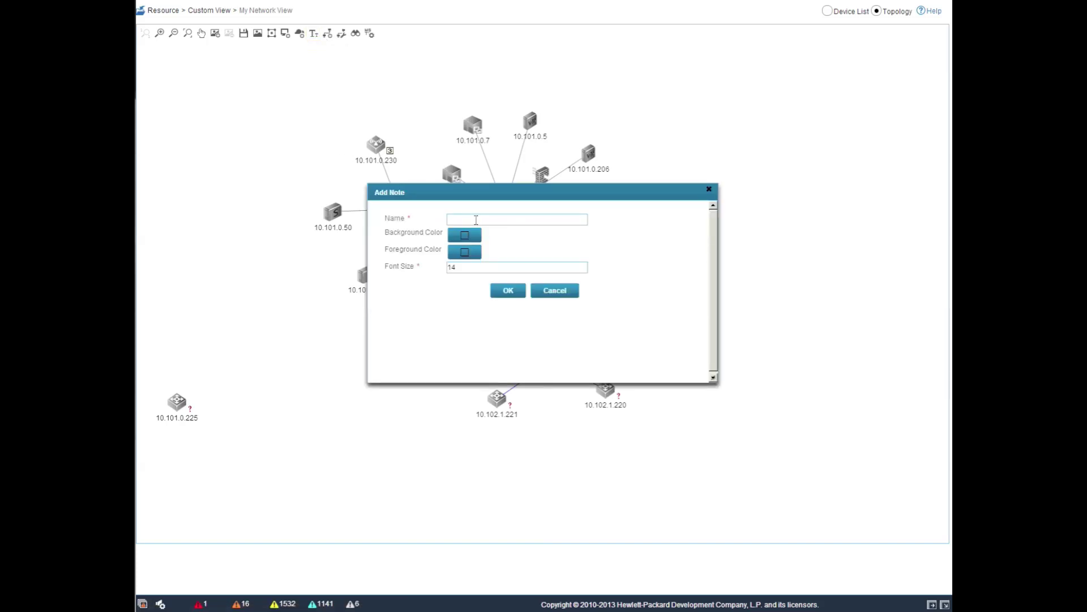
{"action": "type", "text": "Lab Network"}
{"action": "left_click", "coordinate": [509, 293]}
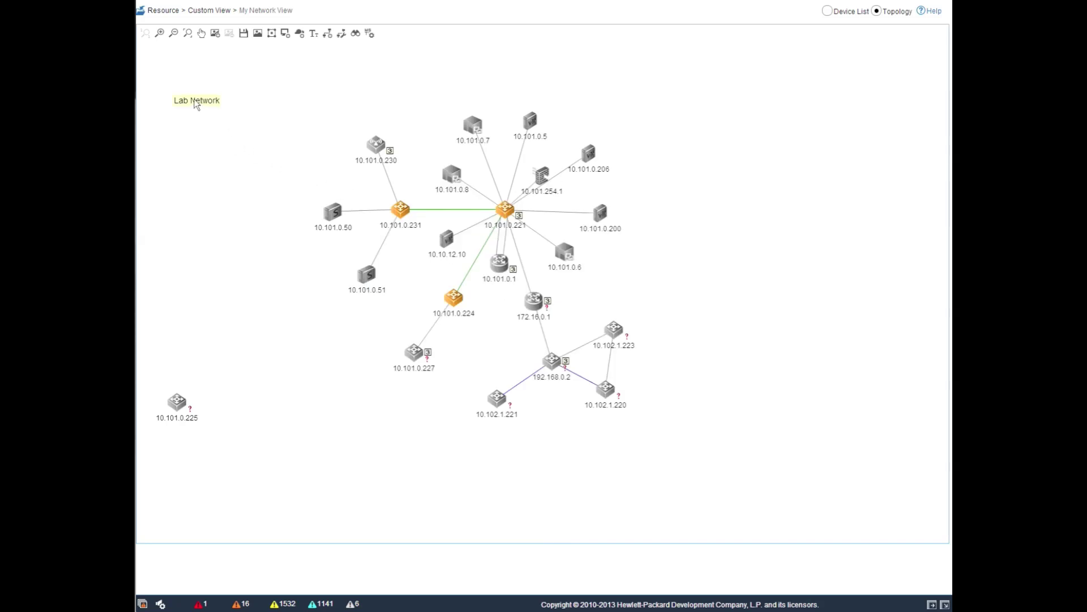
{"action": "left_click_drag", "start_coordinate": [188, 97], "coordinate": [367, 101]}
Step: Find the node labelled 10.101.0.221 on the map
{"action": "left_click", "coordinate": [356, 35]}
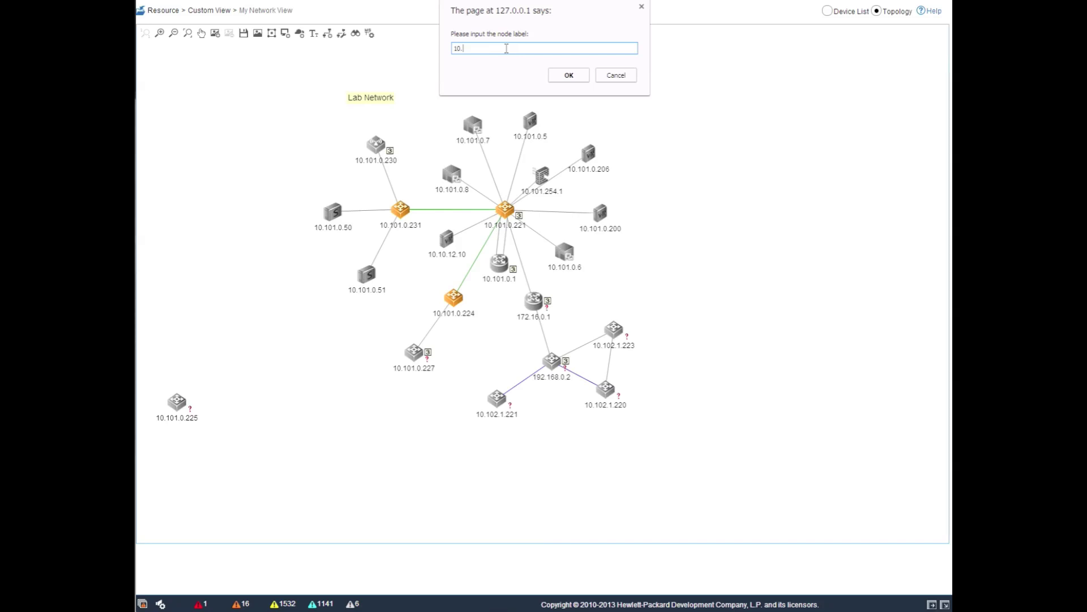
{"action": "type", "text": "10.101.0.221"}
{"action": "key", "text": "Return"}
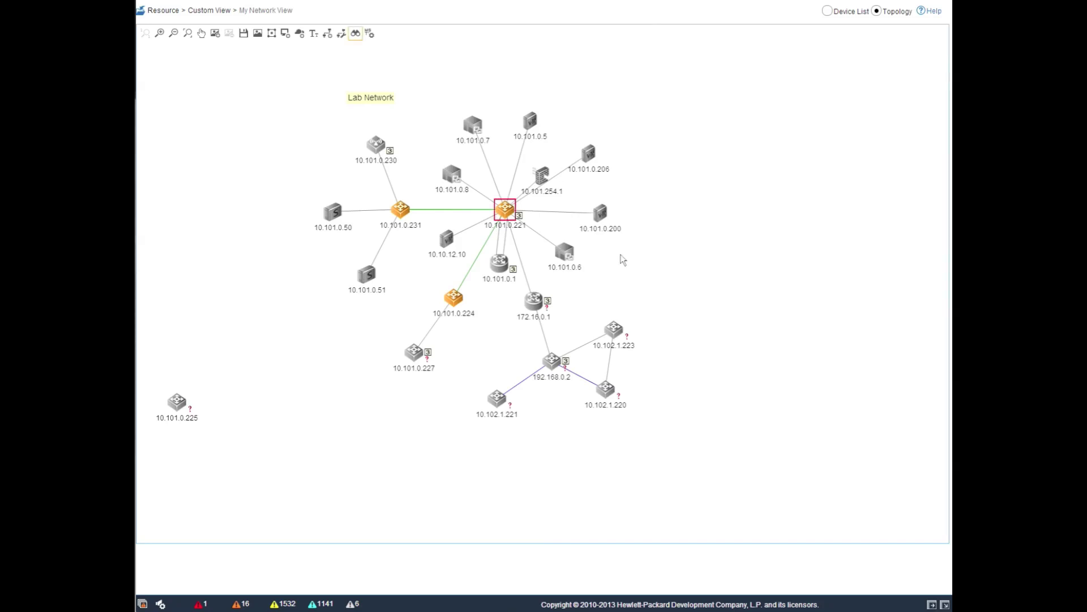
Step: Run a topology integrity analysis from the map's context menu, review it, and close it
{"action": "right_click", "coordinate": [504, 212]}
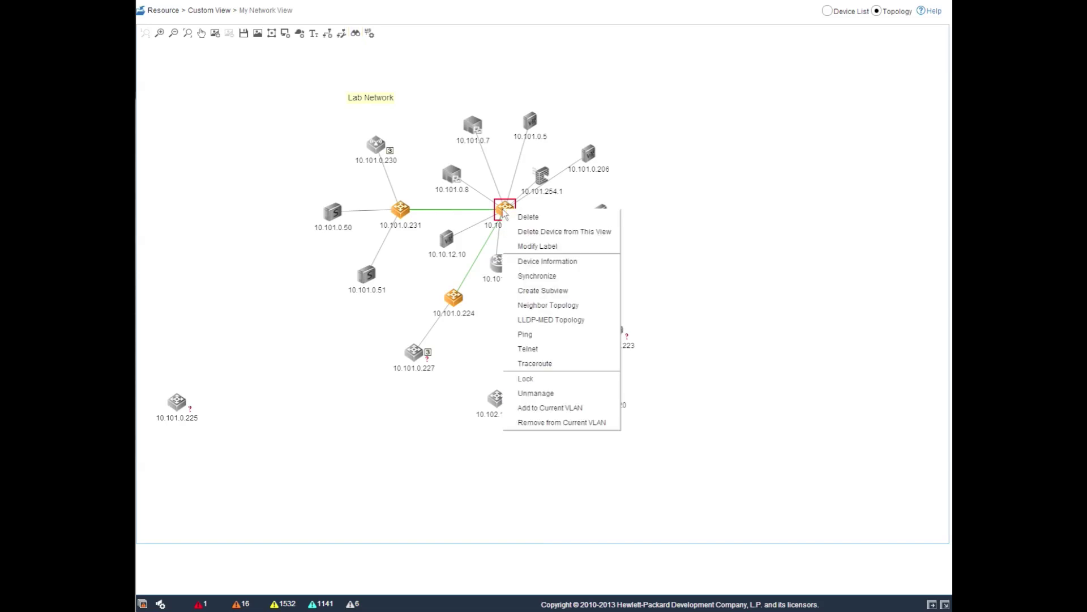
{"action": "left_click", "coordinate": [682, 263]}
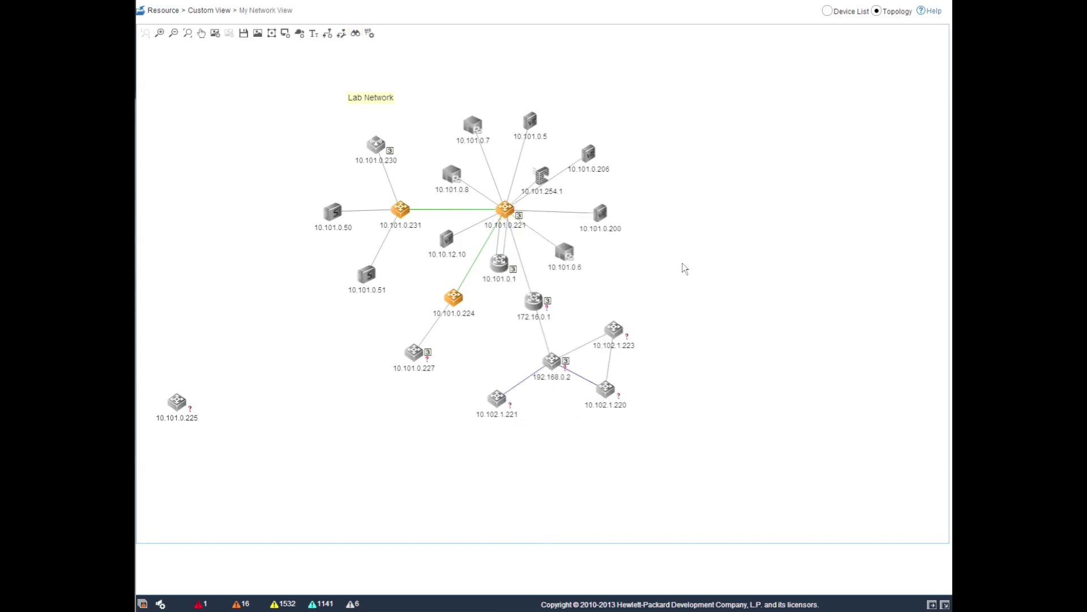
{"action": "right_click", "coordinate": [681, 263]}
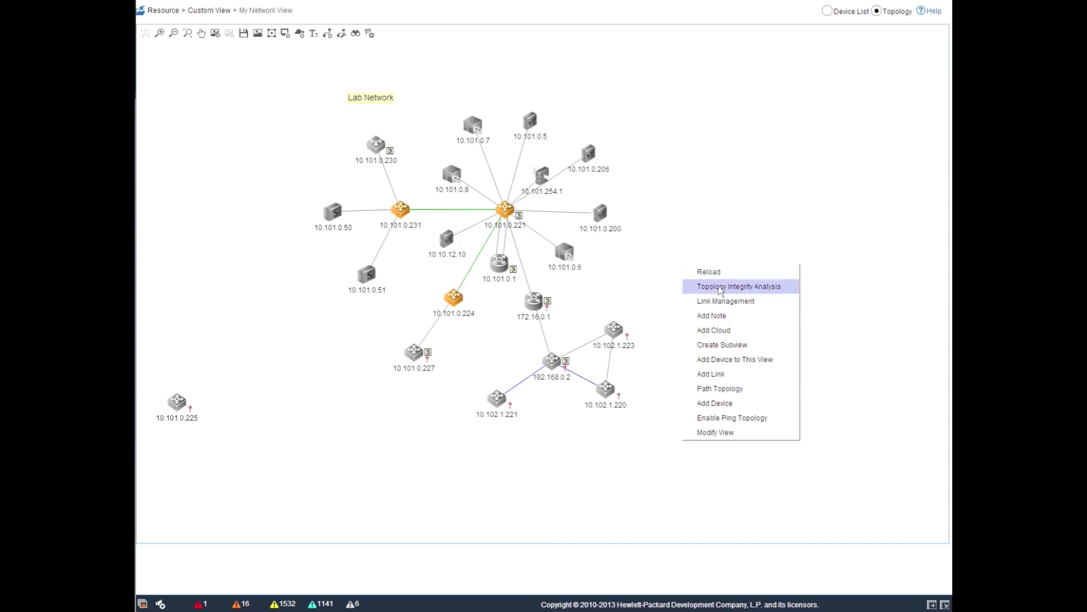
{"action": "left_click", "coordinate": [768, 287]}
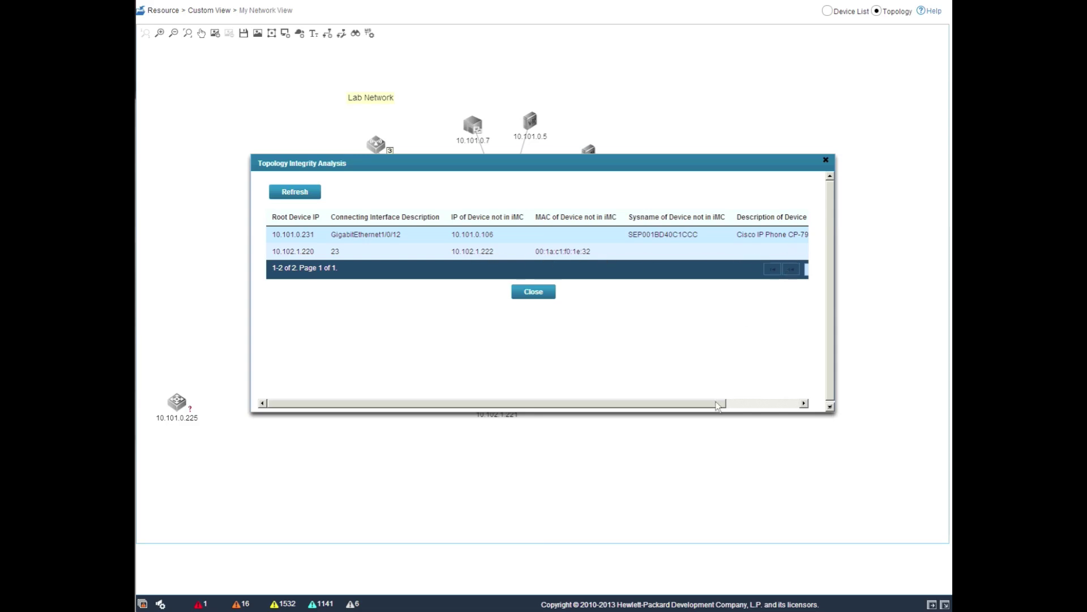
{"action": "left_click_drag", "start_coordinate": [716, 405], "coordinate": [667, 400]}
{"action": "left_click", "coordinate": [532, 291]}
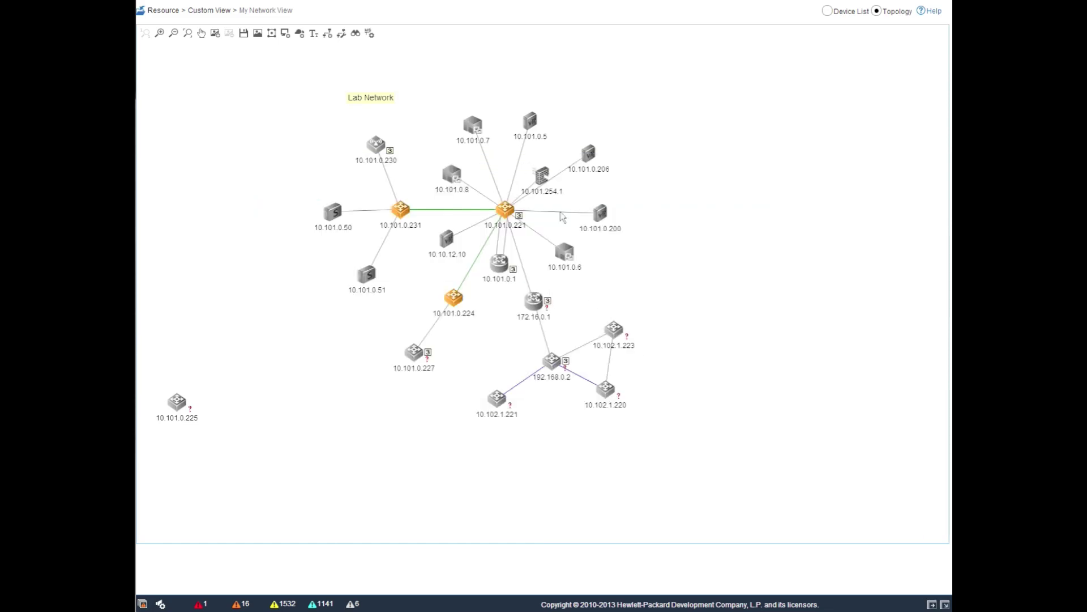
Step: Exit full-screen mode to restore the page header and navigation panel
{"action": "left_click", "coordinate": [942, 602]}
{"action": "left_click", "coordinate": [931, 606]}
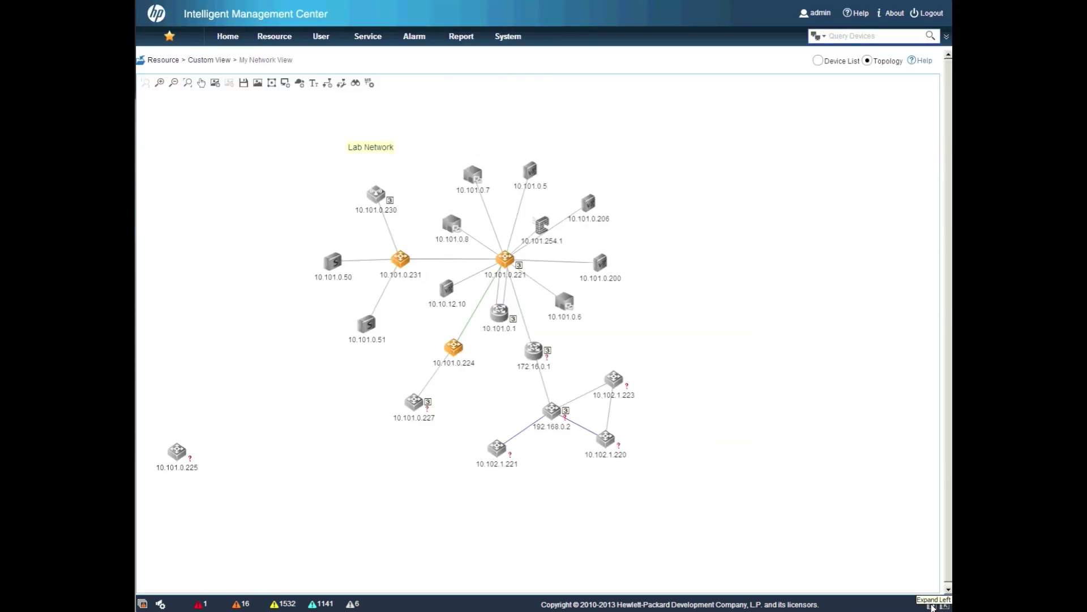
{"action": "left_click", "coordinate": [931, 606]}
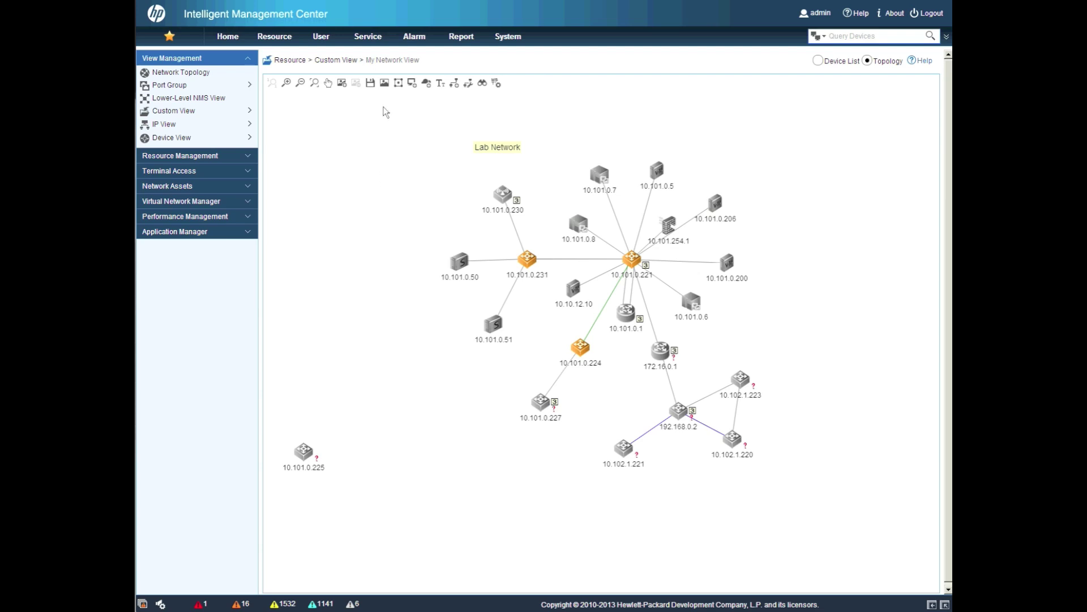
Step: Open Service > VLAN Management > VLAN Topology for the My Network View topology
{"action": "mouse_move", "coordinate": [376, 38]}
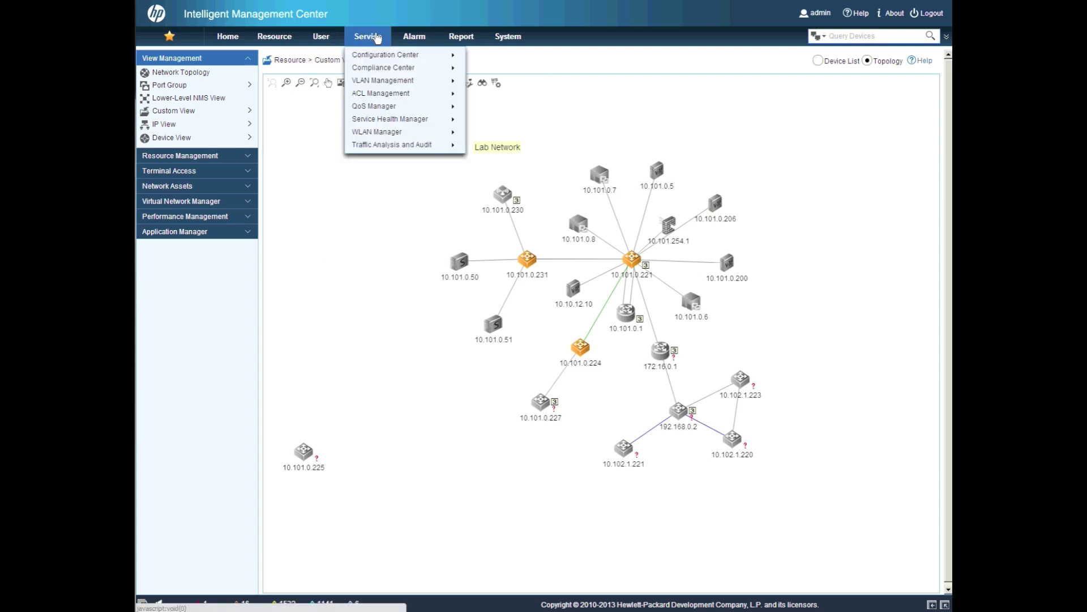
{"action": "mouse_move", "coordinate": [405, 83]}
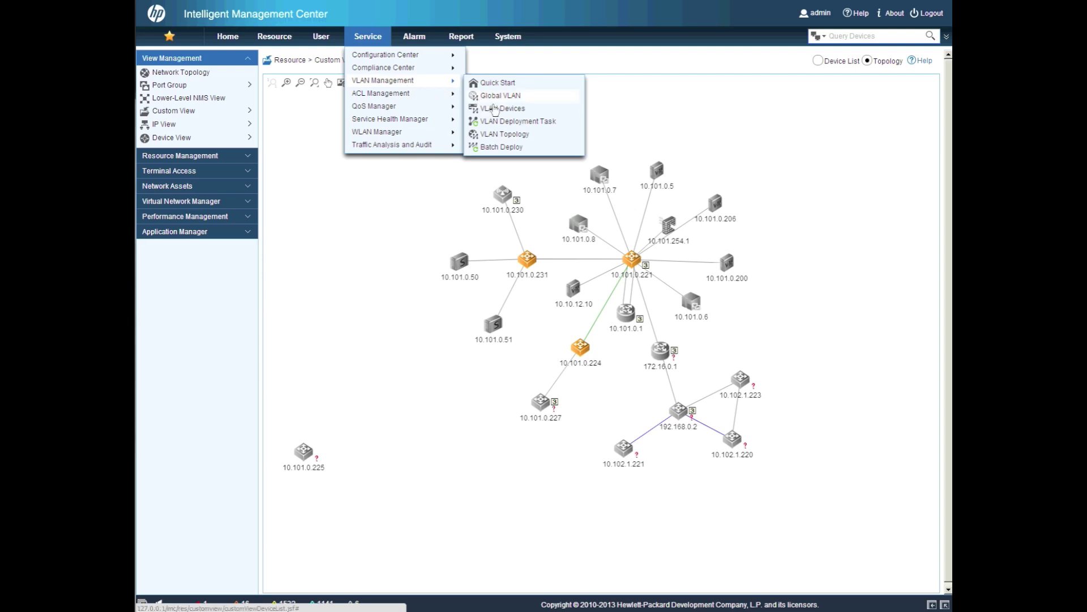
{"action": "left_click", "coordinate": [513, 134]}
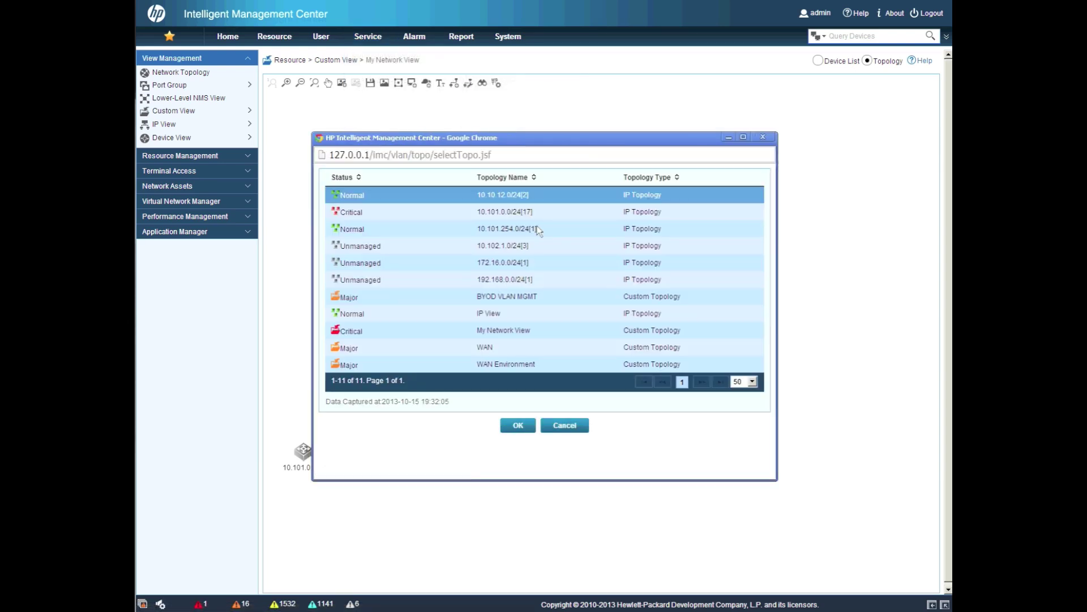
{"action": "left_click", "coordinate": [538, 230]}
{"action": "left_click", "coordinate": [538, 330]}
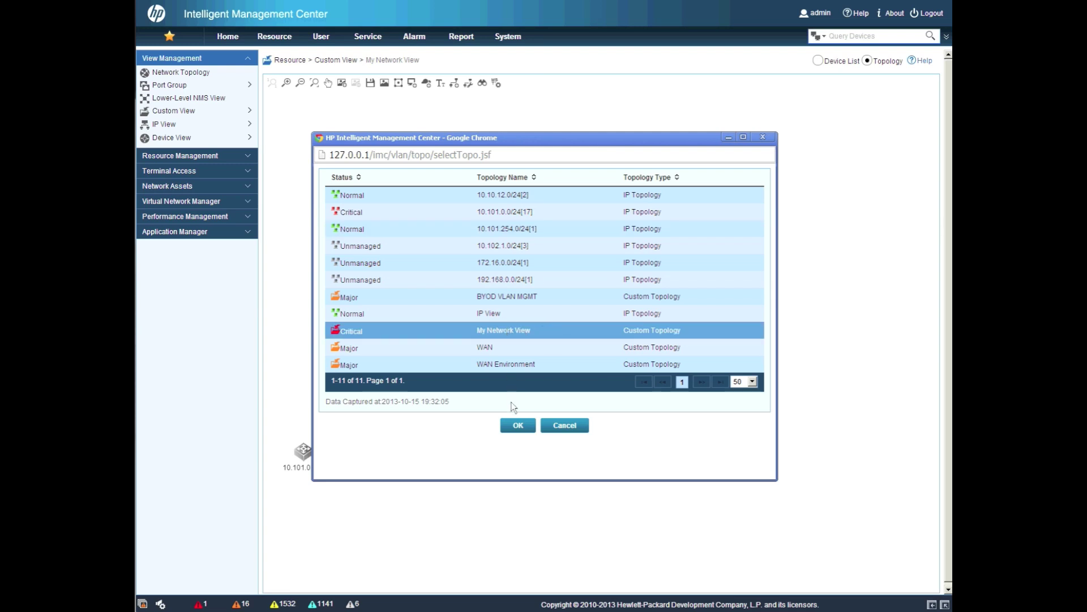
{"action": "left_click", "coordinate": [517, 424]}
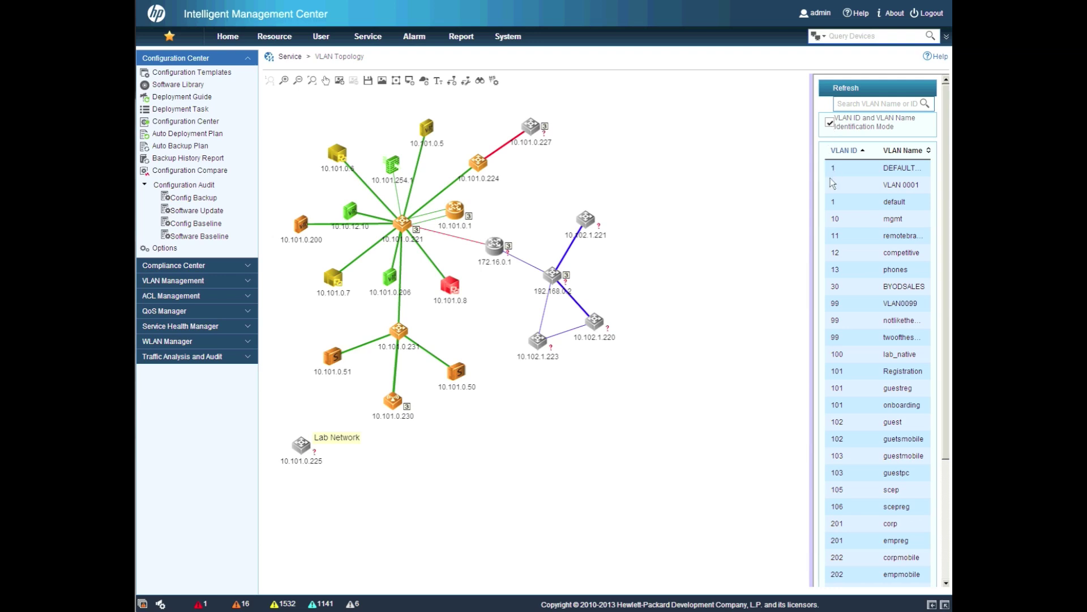
Step: Widen the VLAN list and highlight devices of DEFAULT_VLAN, corpmobile and empmobile
{"action": "left_click", "coordinate": [849, 203]}
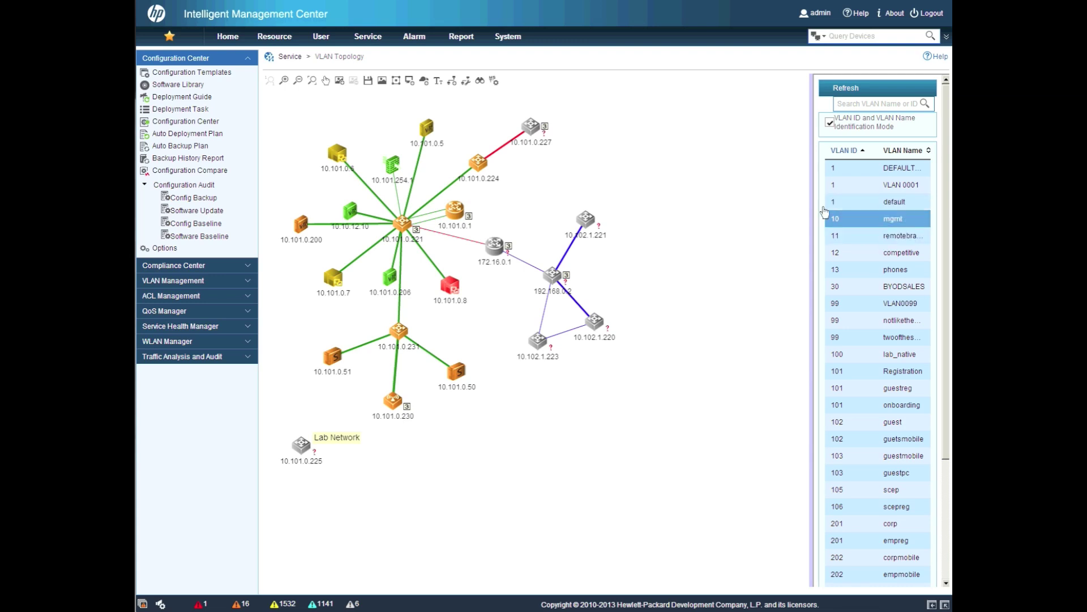
{"action": "left_click_drag", "start_coordinate": [809, 206], "coordinate": [759, 207]}
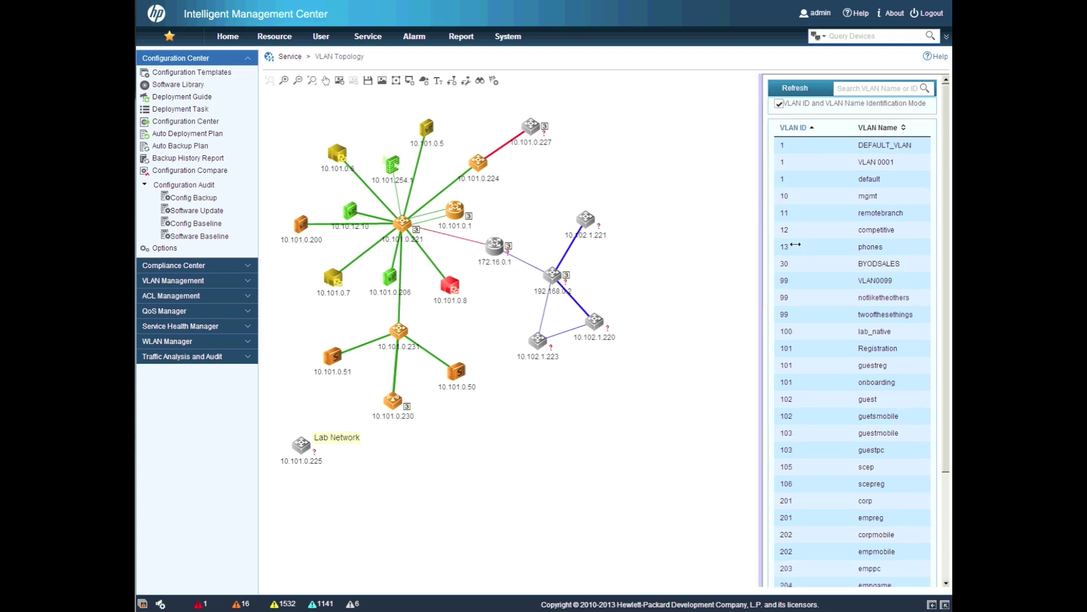
{"action": "left_click", "coordinate": [895, 536]}
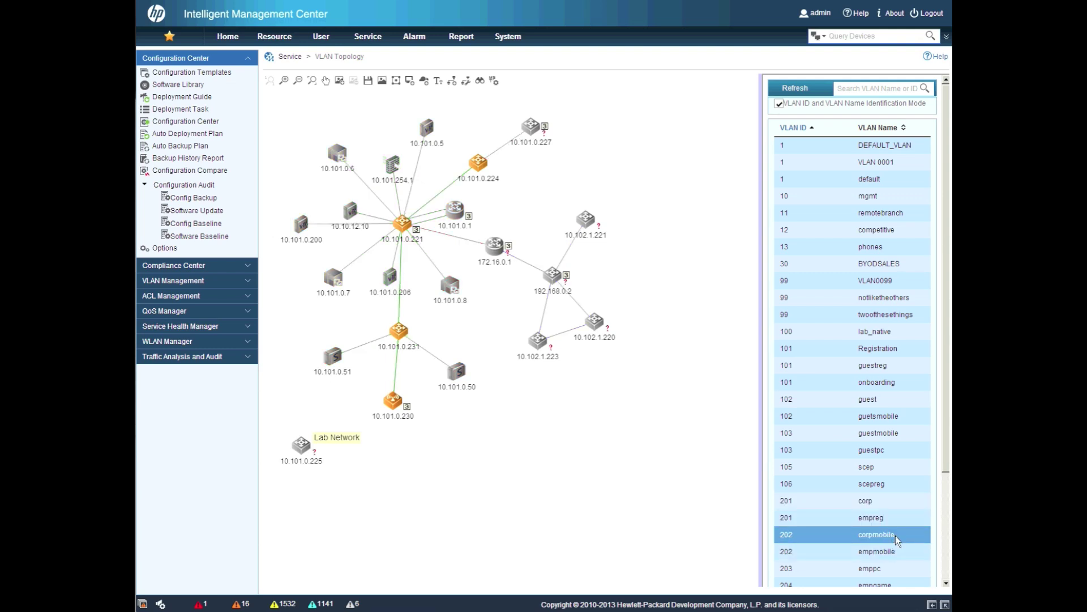
{"action": "left_click", "coordinate": [887, 553]}
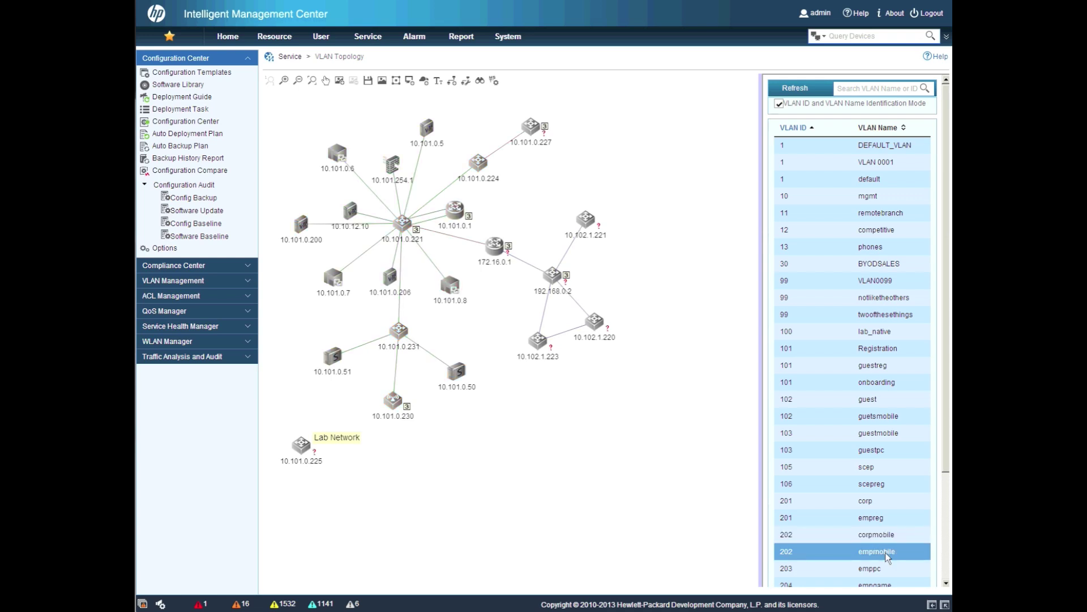
{"action": "left_click", "coordinate": [885, 535]}
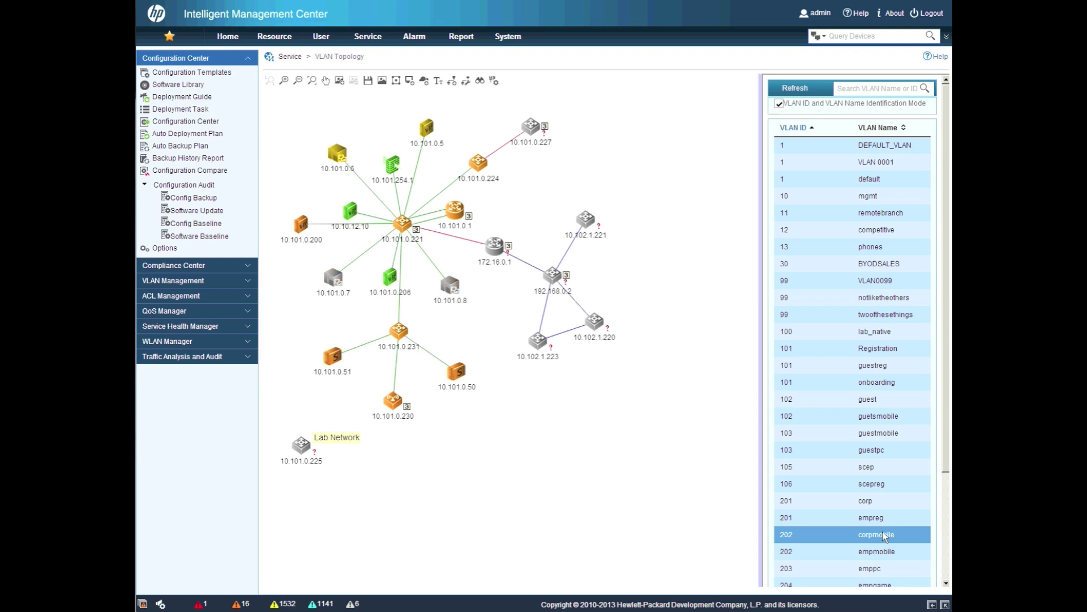
{"action": "scroll", "coordinate": [885, 535], "scroll_direction": "down", "scroll_amount": 3}
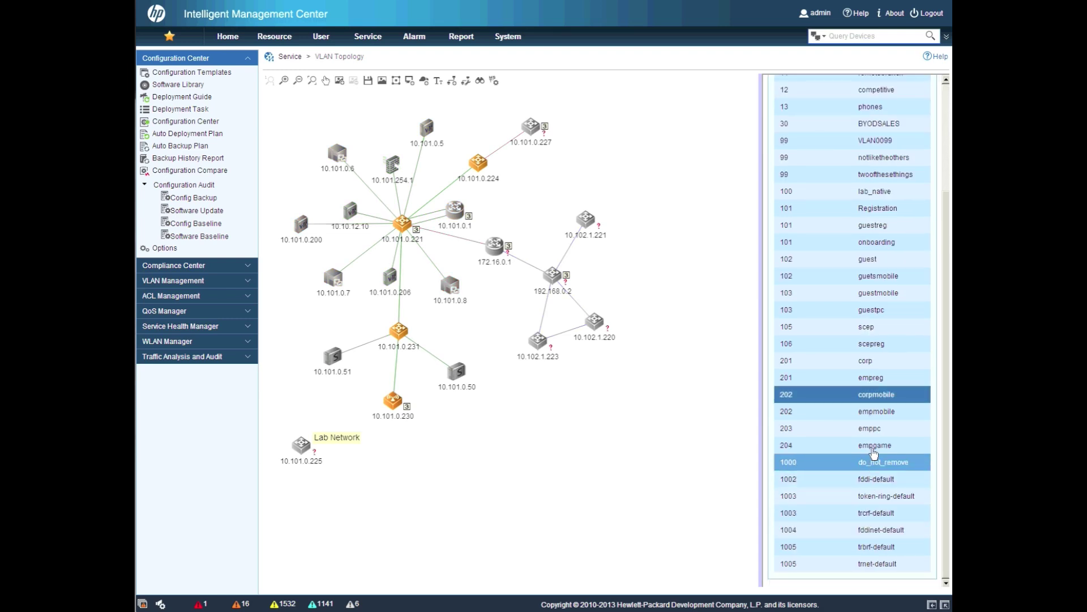
{"action": "scroll", "coordinate": [879, 362], "scroll_direction": "up", "scroll_amount": 3}
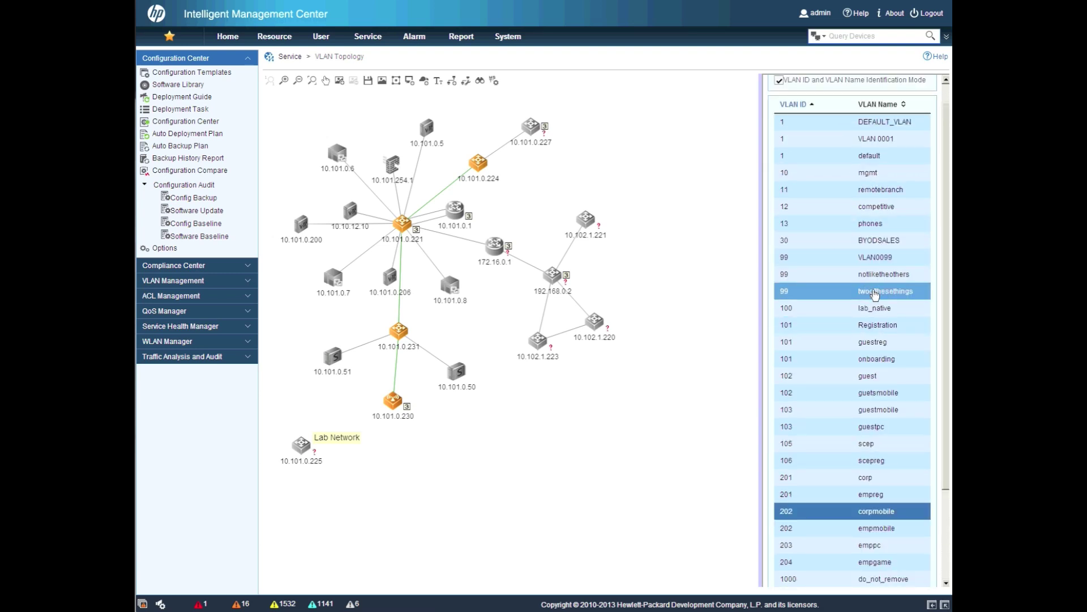
Step: Highlight member devices of the twoofthesethings, notliketheothers and VLAN0099 VLANs
{"action": "left_click", "coordinate": [876, 294]}
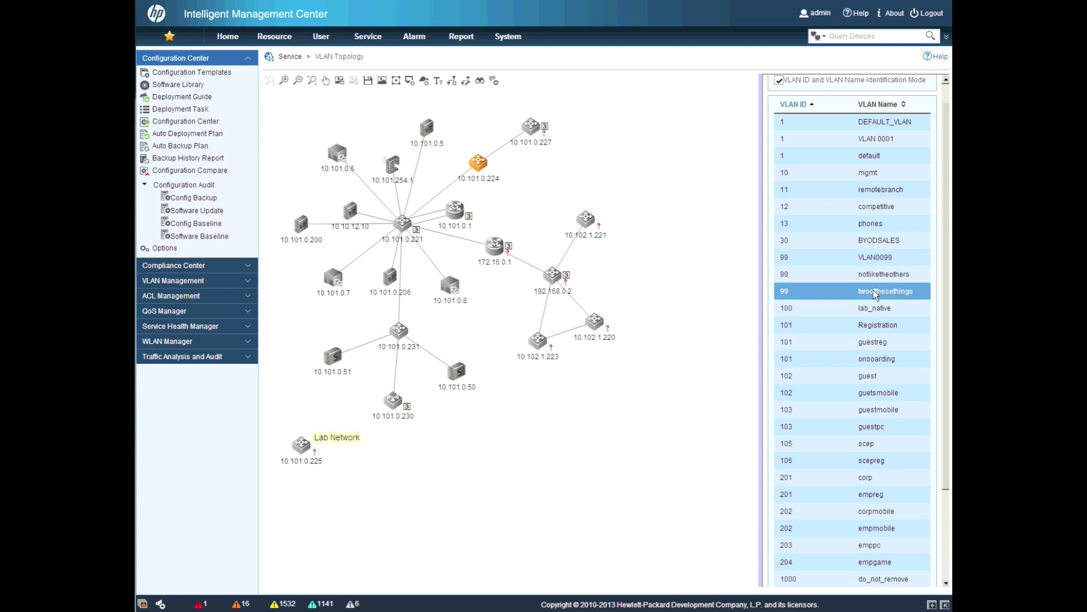
{"action": "left_click", "coordinate": [884, 276]}
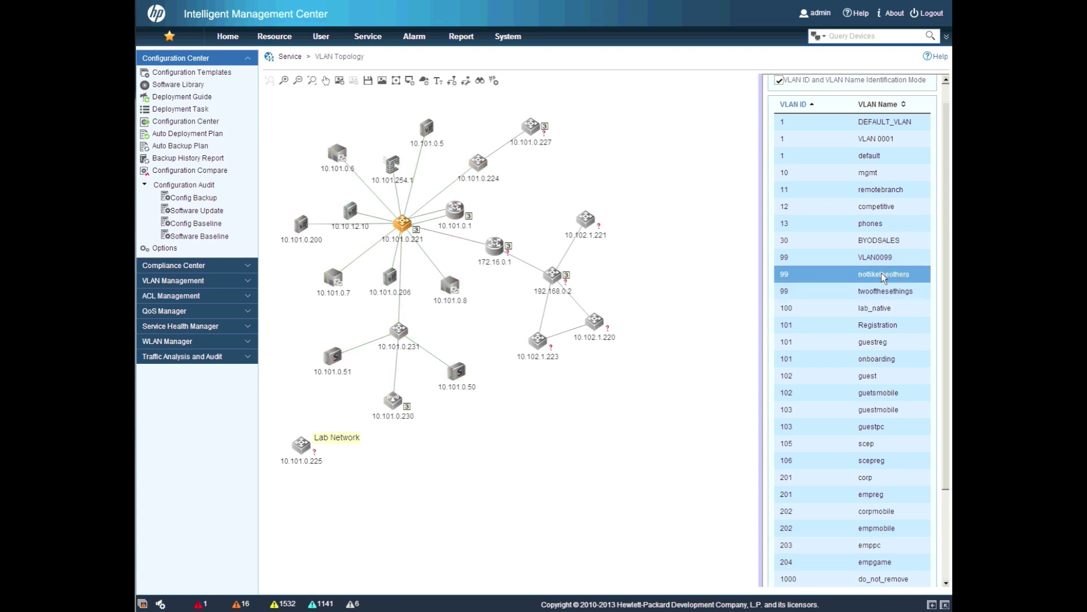
{"action": "left_click", "coordinate": [875, 259]}
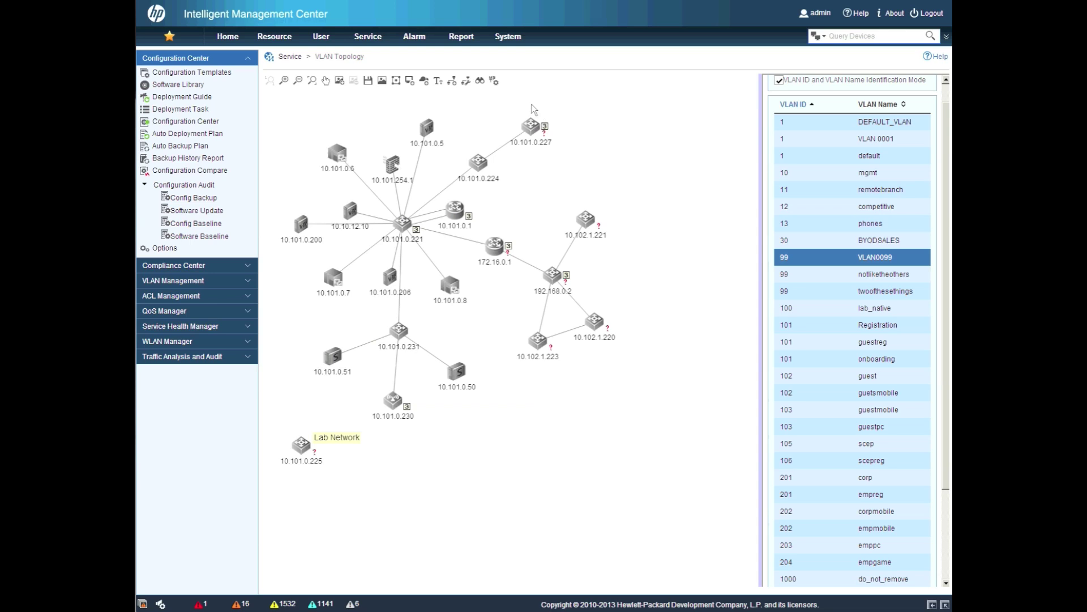
{"action": "left_click", "coordinate": [501, 37]}
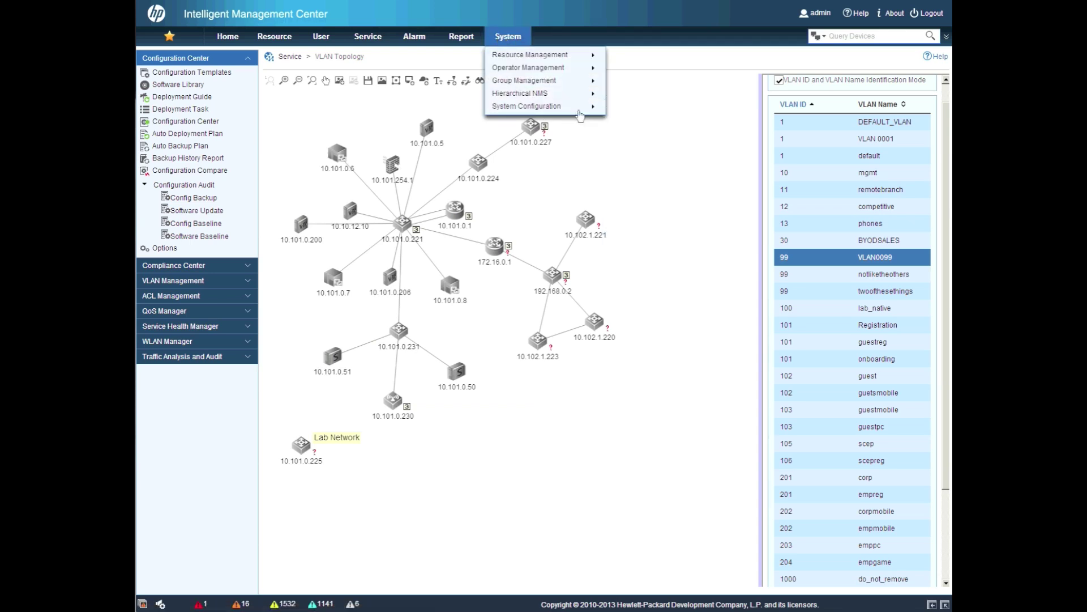
Step: Acknowledge all alarms from System Configuration > Process All Alarms, then submit Recover All
{"action": "mouse_move", "coordinate": [582, 111]}
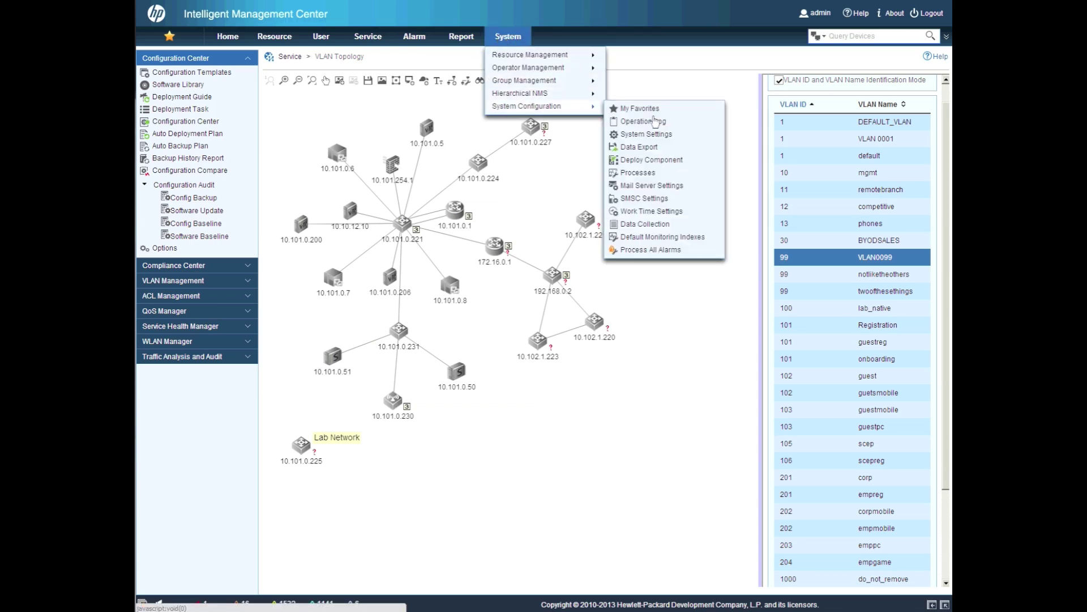
{"action": "left_click", "coordinate": [676, 250]}
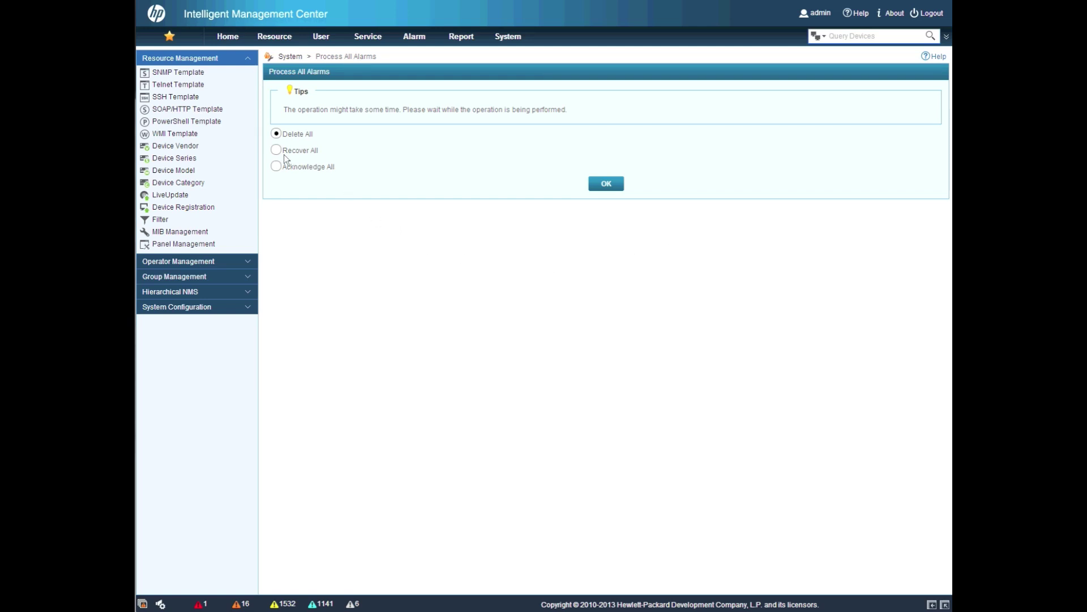
{"action": "left_click", "coordinate": [276, 150]}
{"action": "left_click", "coordinate": [276, 167]}
{"action": "left_click", "coordinate": [609, 186]}
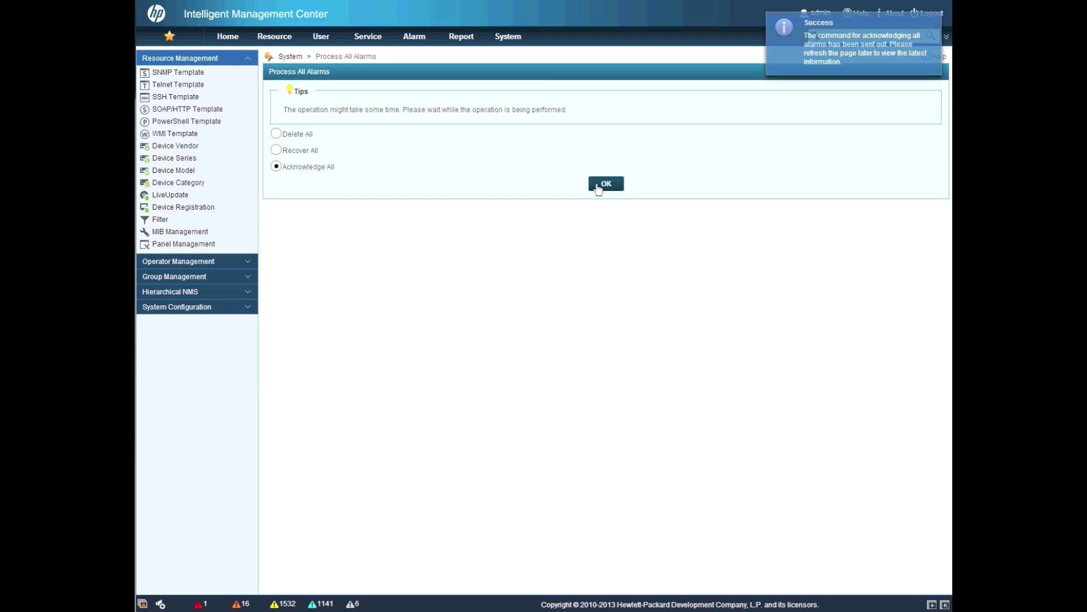
{"action": "left_click", "coordinate": [277, 149]}
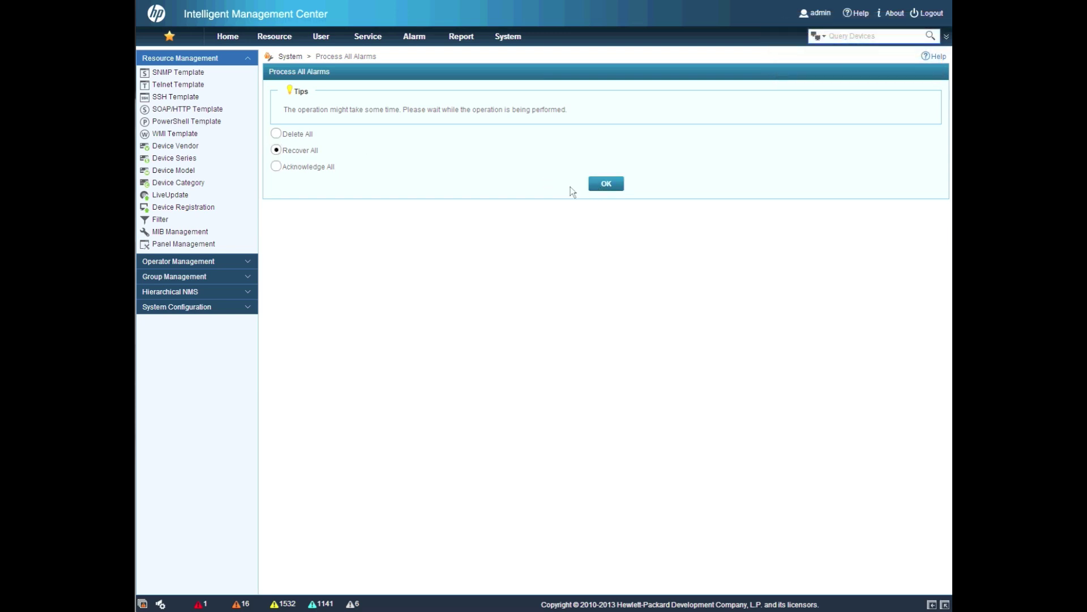
{"action": "left_click", "coordinate": [612, 191]}
Step: Return to the home dashboard showing zero critical, major, minor and warning alarms
{"action": "left_click", "coordinate": [237, 40]}
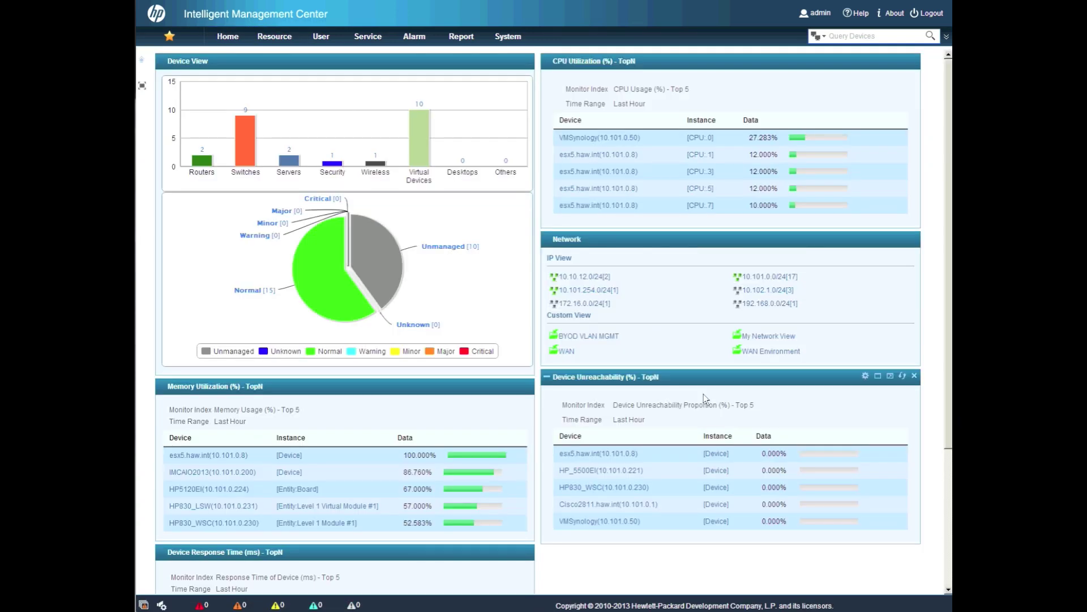